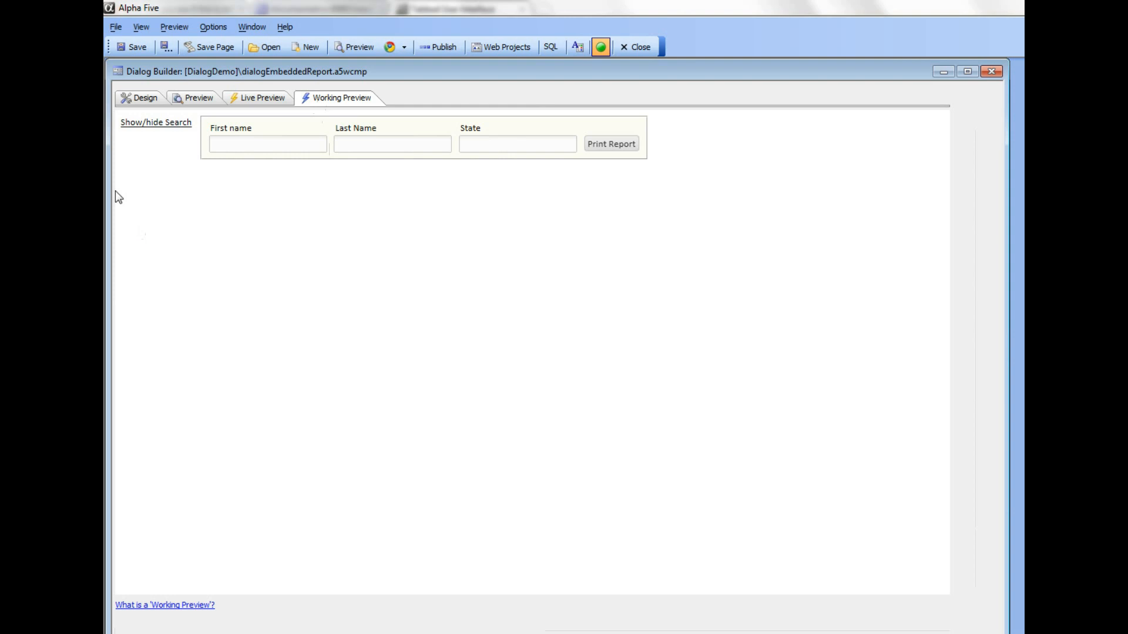
# - Hide the search section in the working preview and show it again
pyautogui.click(151, 126)
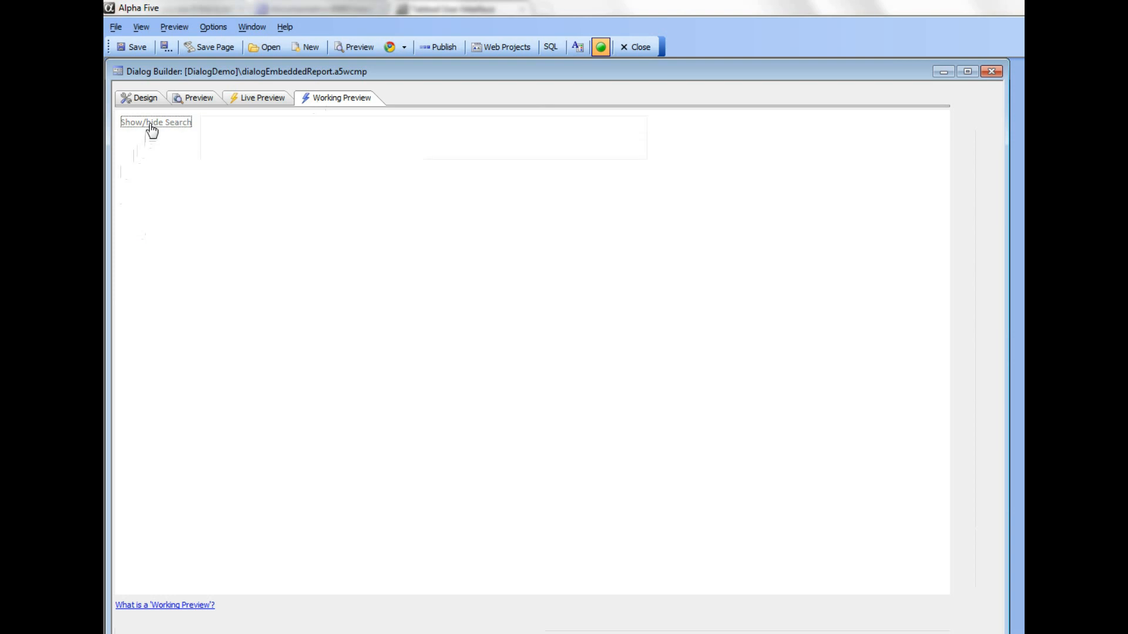
pyautogui.click(152, 128)
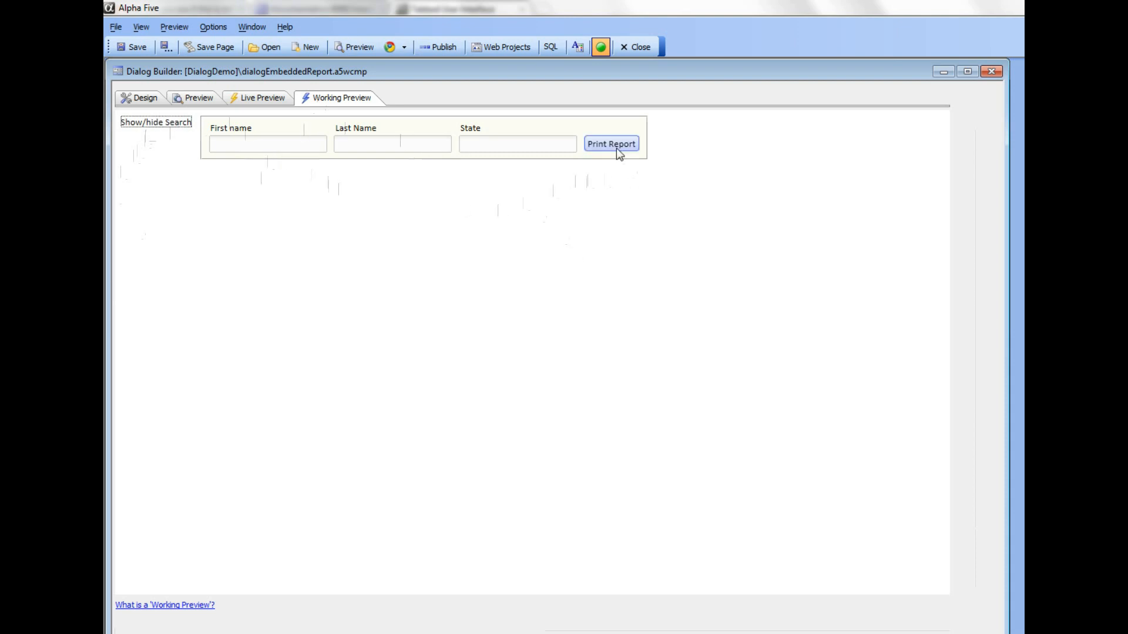
# - In the dialog's design, inspect the embedded Customer Summary List report and expand the Other Controls group
pyautogui.click(132, 102)
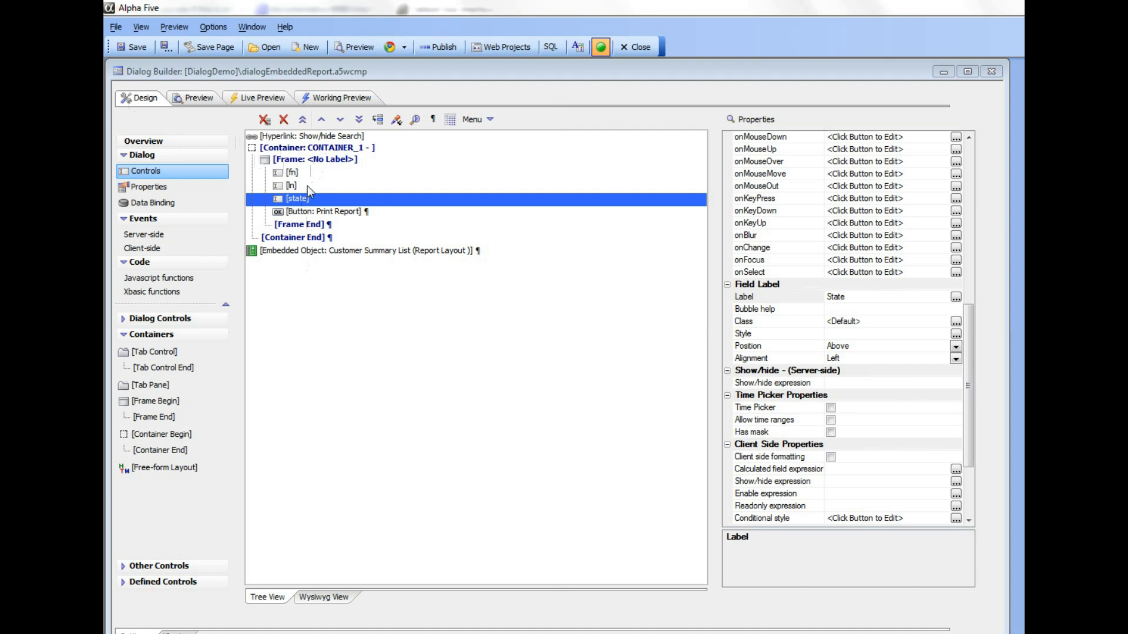
pyautogui.click(291, 252)
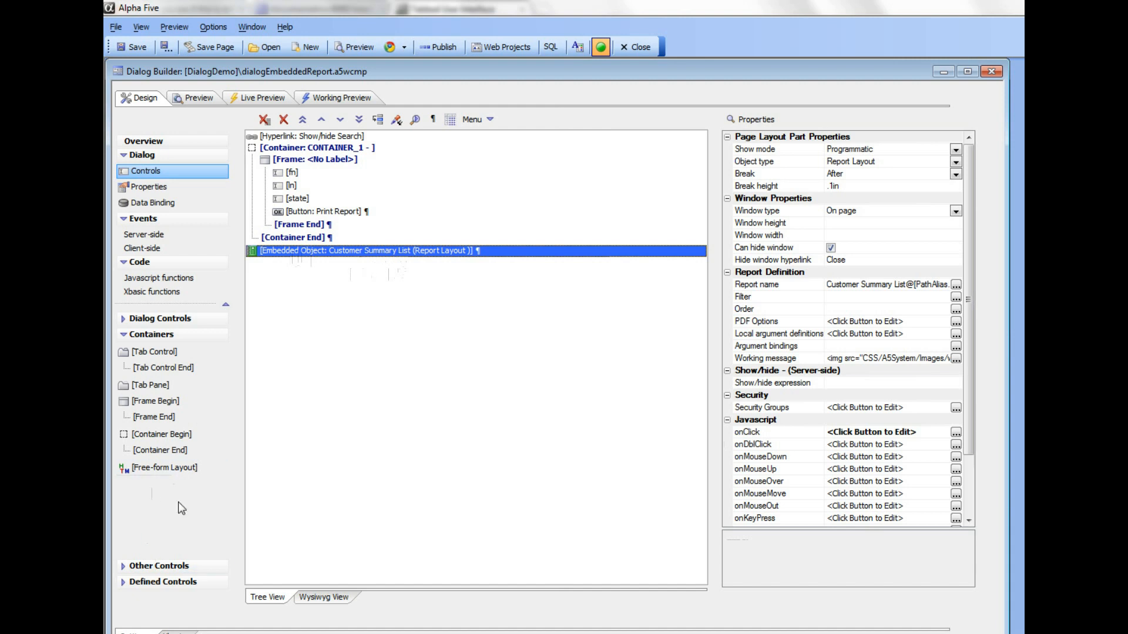
pyautogui.click(160, 568)
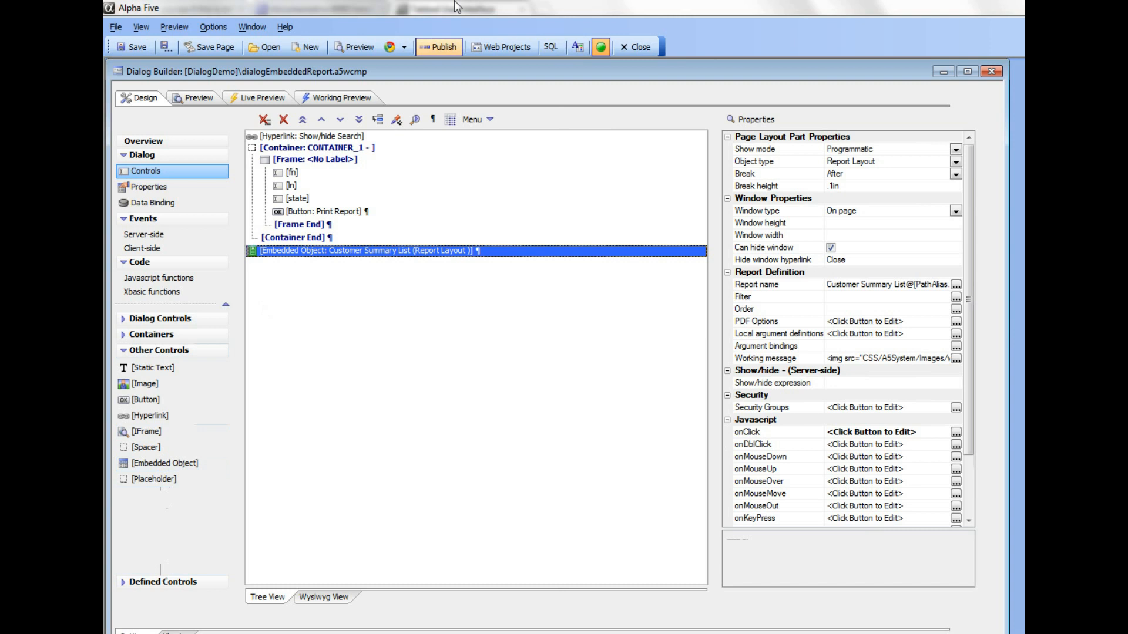
# - Preview the dialog in Chrome and run the embedded report for the state "ma"
pyautogui.click(391, 49)
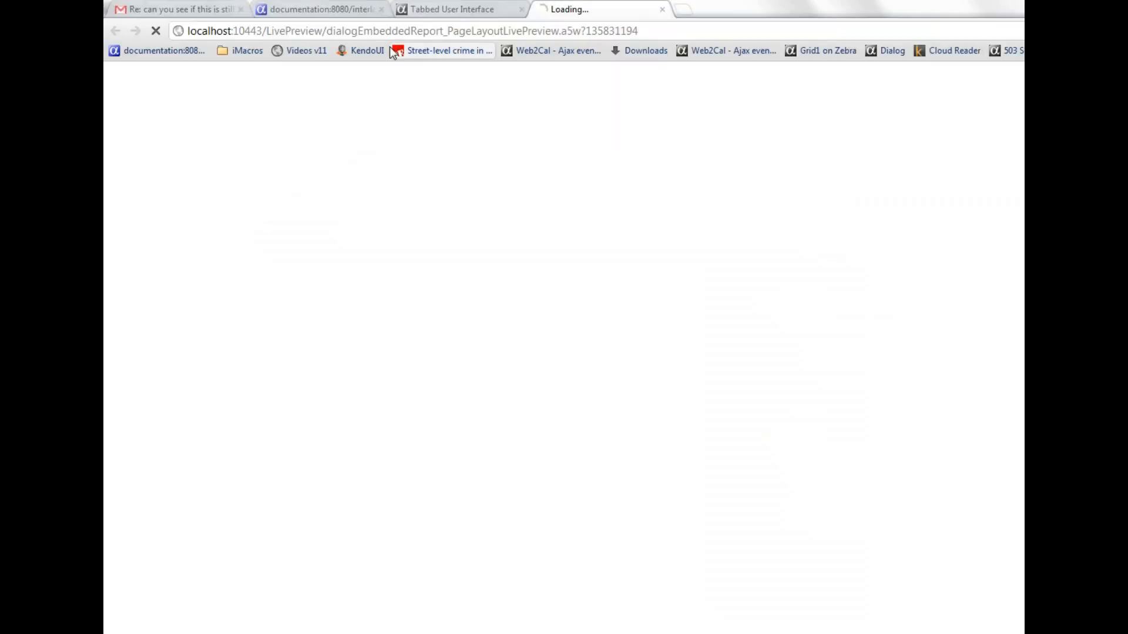
pyautogui.click(485, 97)
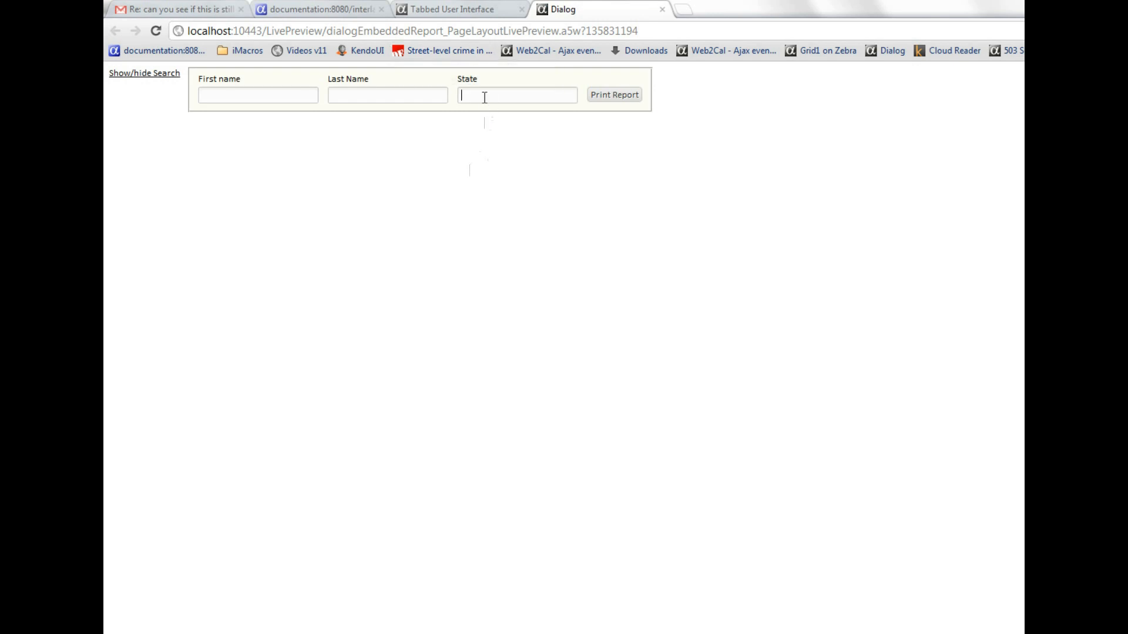
pyautogui.write('ma')
pyautogui.click(598, 98)
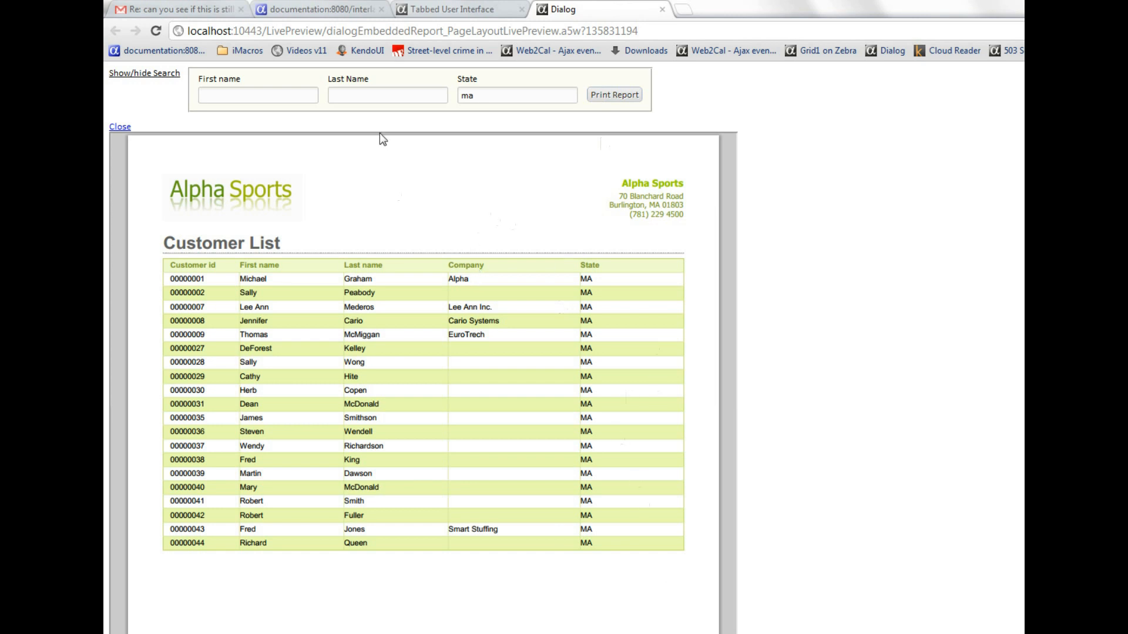
# - Add a customer last name to the search criteria and rerun the report
pyautogui.write('smith')
pyautogui.click(613, 95)
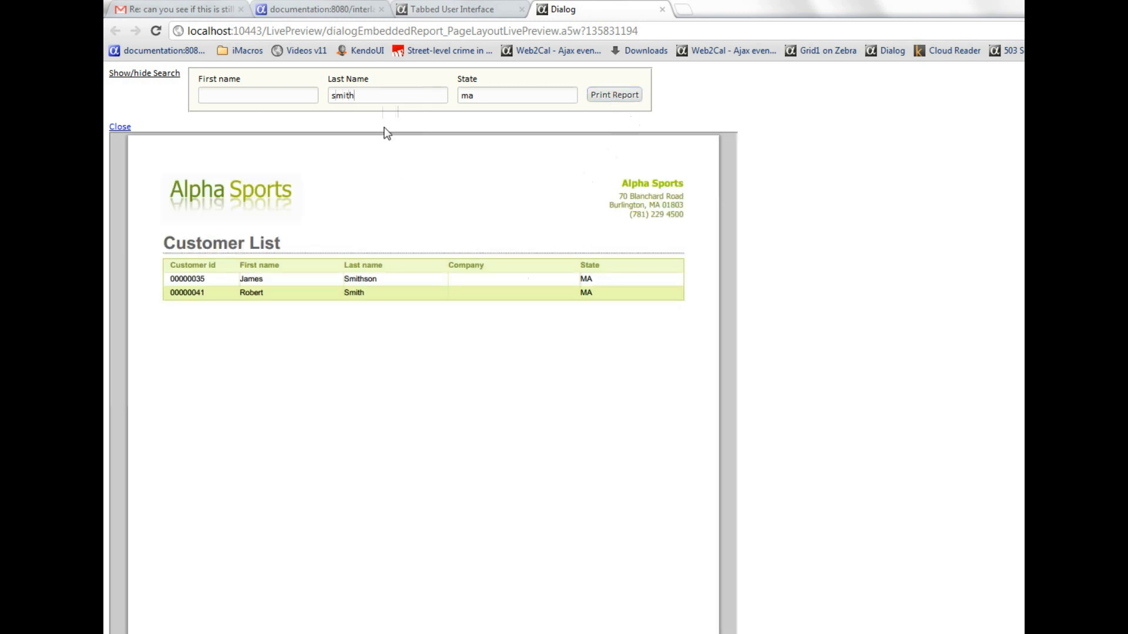
# - Append a second, comma-separated last name to the search, rerun the report and close the displayed report
pyautogui.click(356, 95)
pyautogui.write(',king')
pyautogui.click(620, 94)
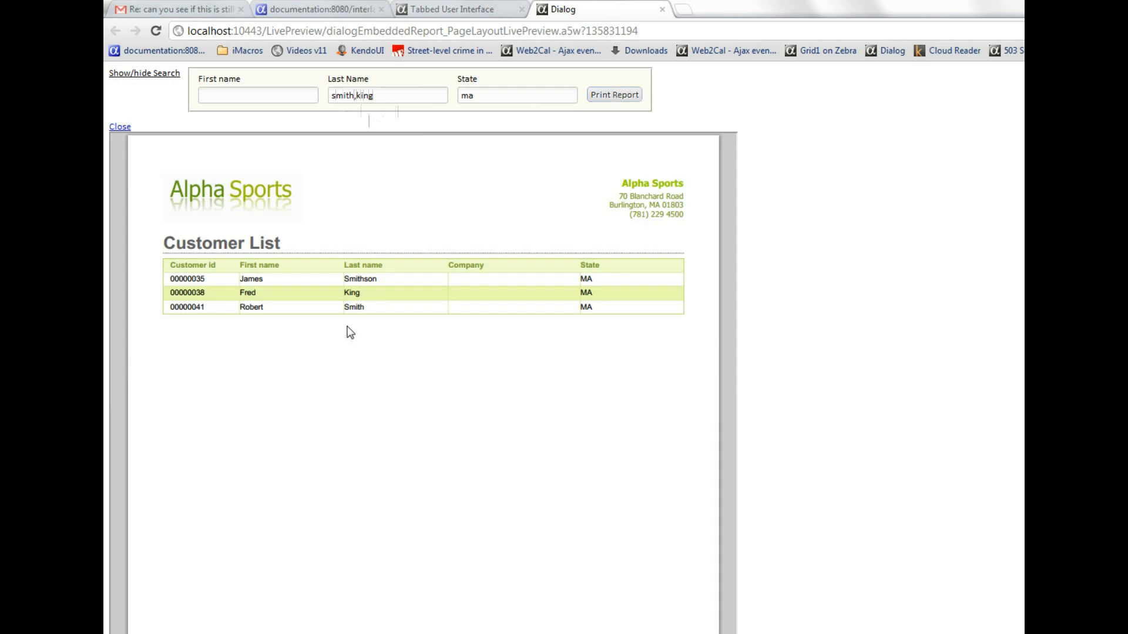
pyautogui.click(117, 128)
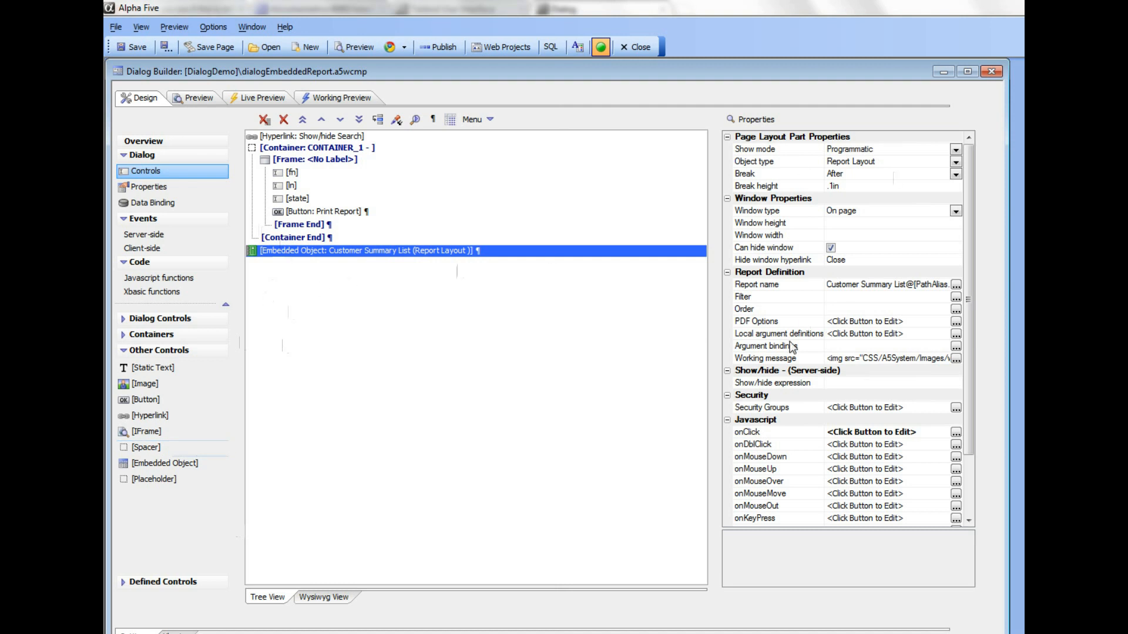
# - Set the embedded report's show mode to Programmatic
pyautogui.click(749, 150)
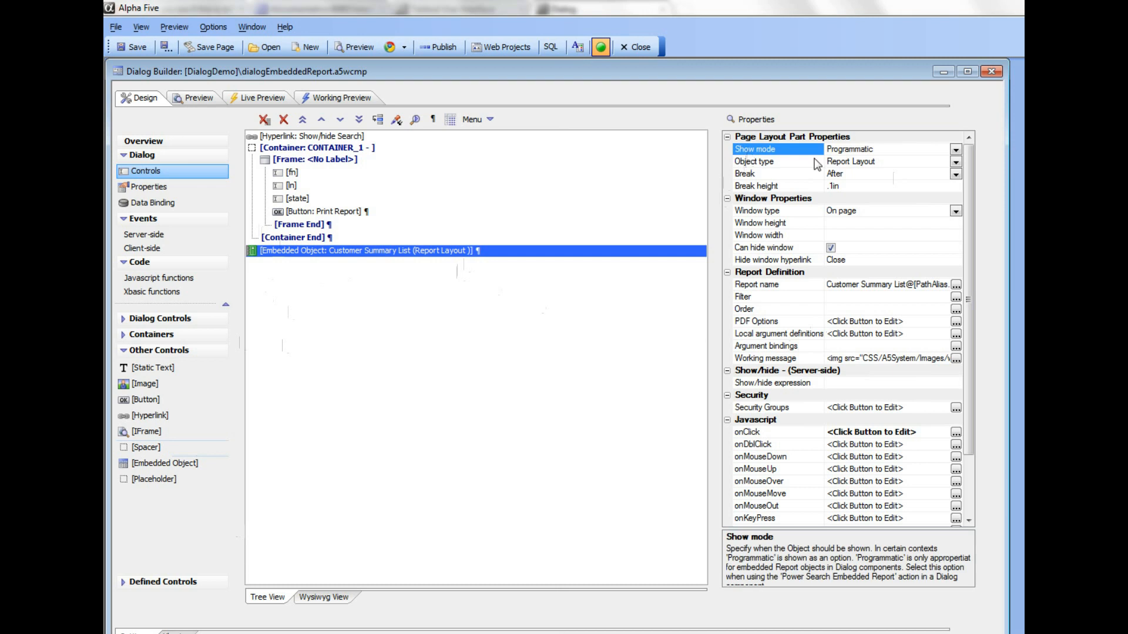
pyautogui.click(955, 149)
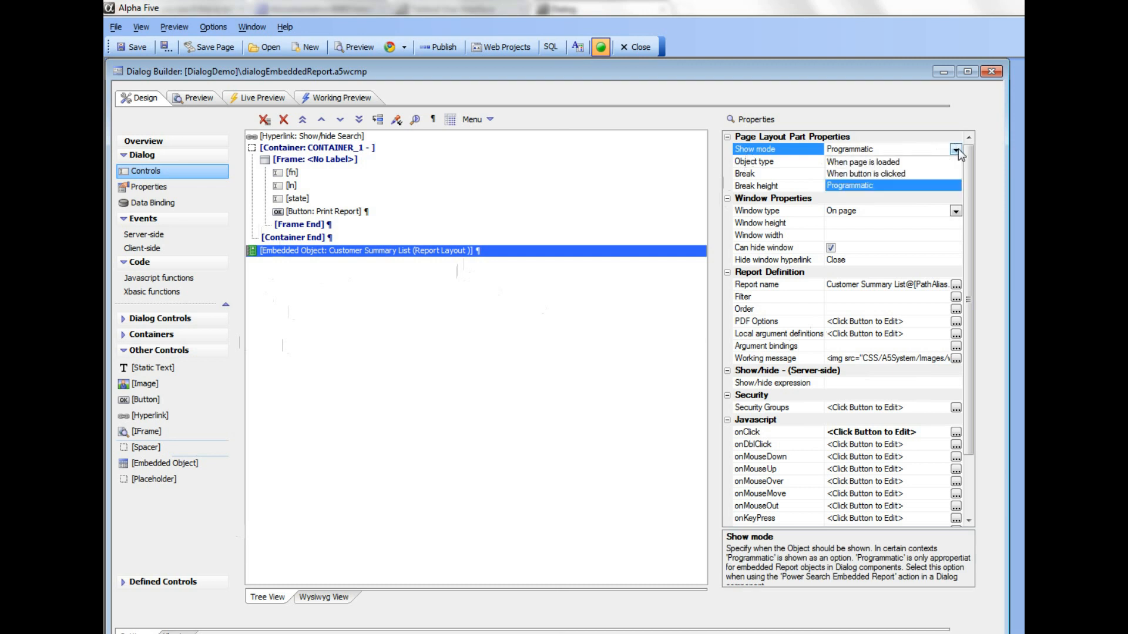
pyautogui.click(843, 186)
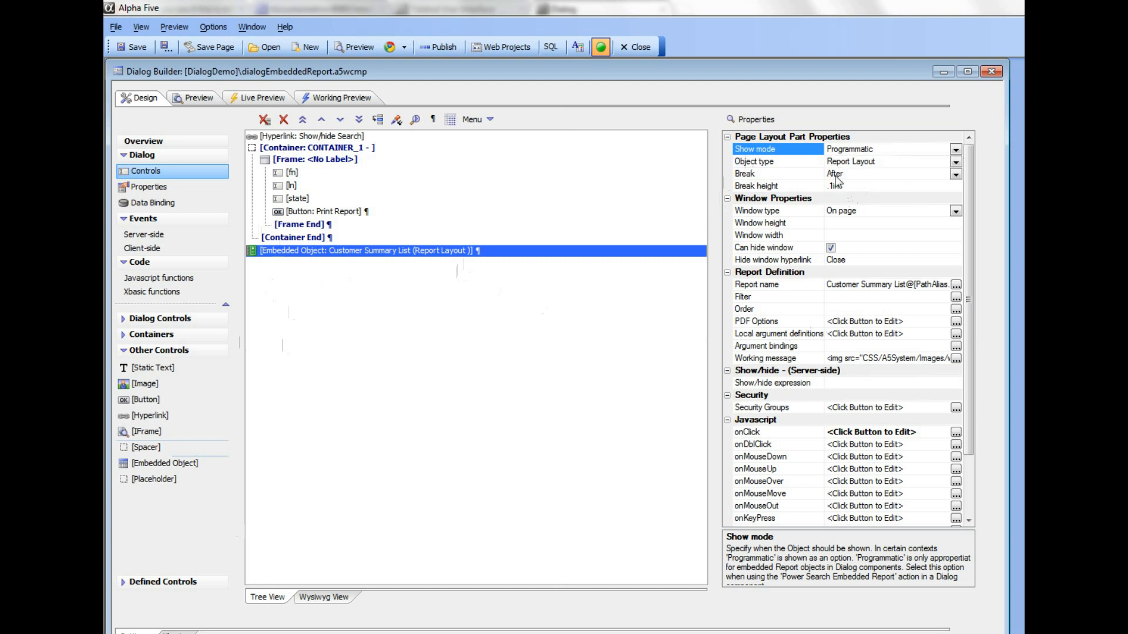
# - Examine the properties of the Print Report button and the embedded report, including the Can hide window option
pyautogui.click(291, 218)
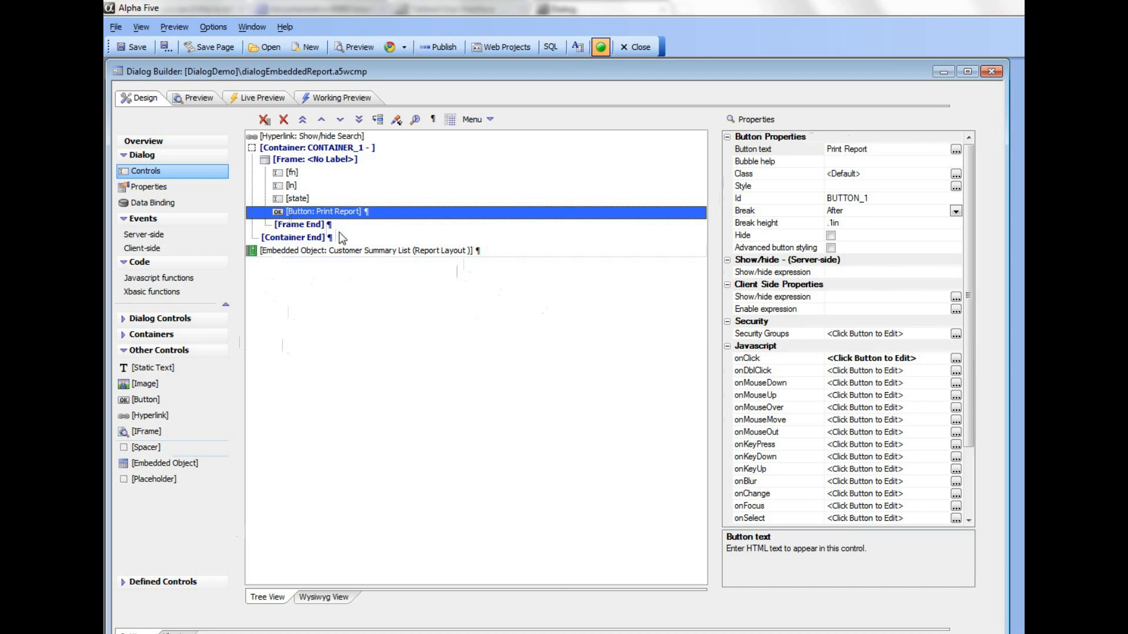
pyautogui.click(342, 253)
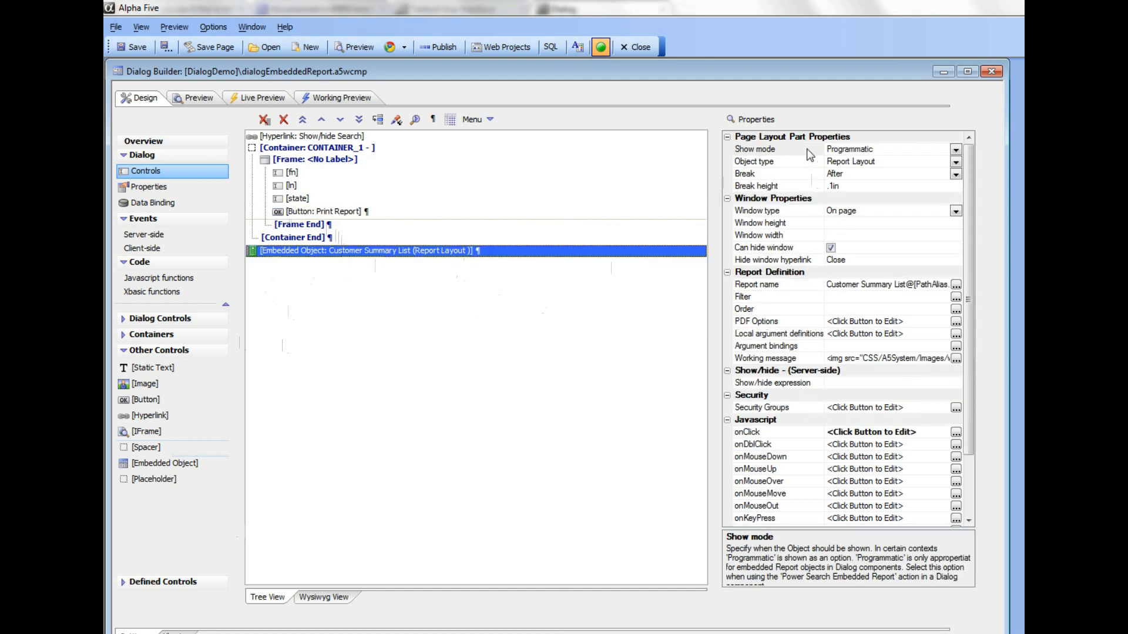
pyautogui.click(831, 248)
# - Review the properties of the fn, ln and state search textboxes
pyautogui.click(290, 175)
pyautogui.click(291, 185)
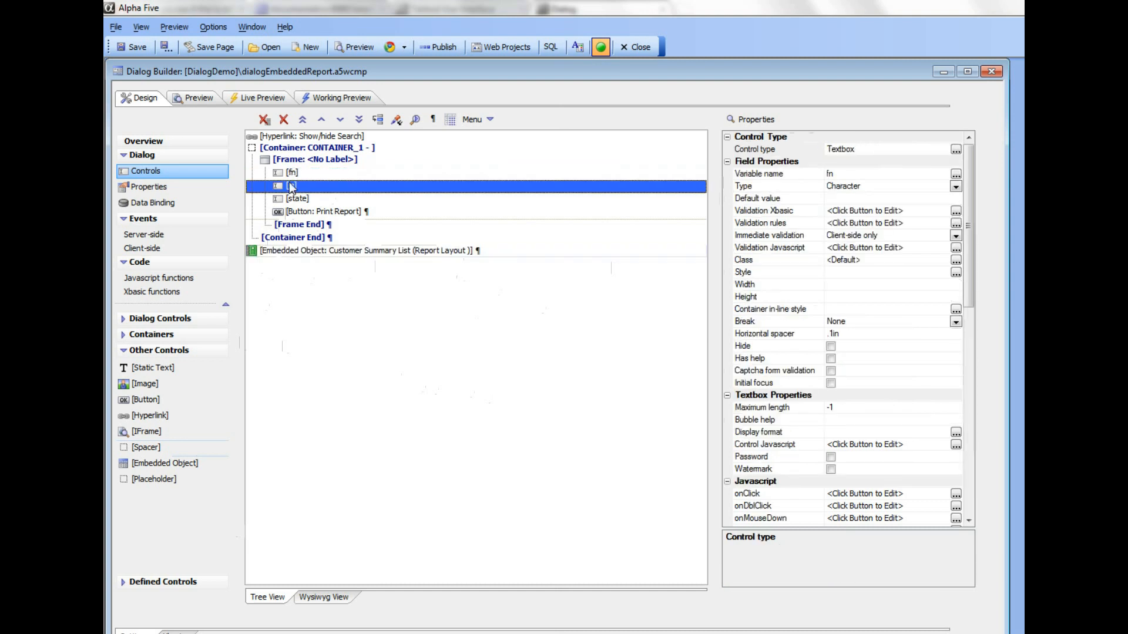
pyautogui.click(299, 199)
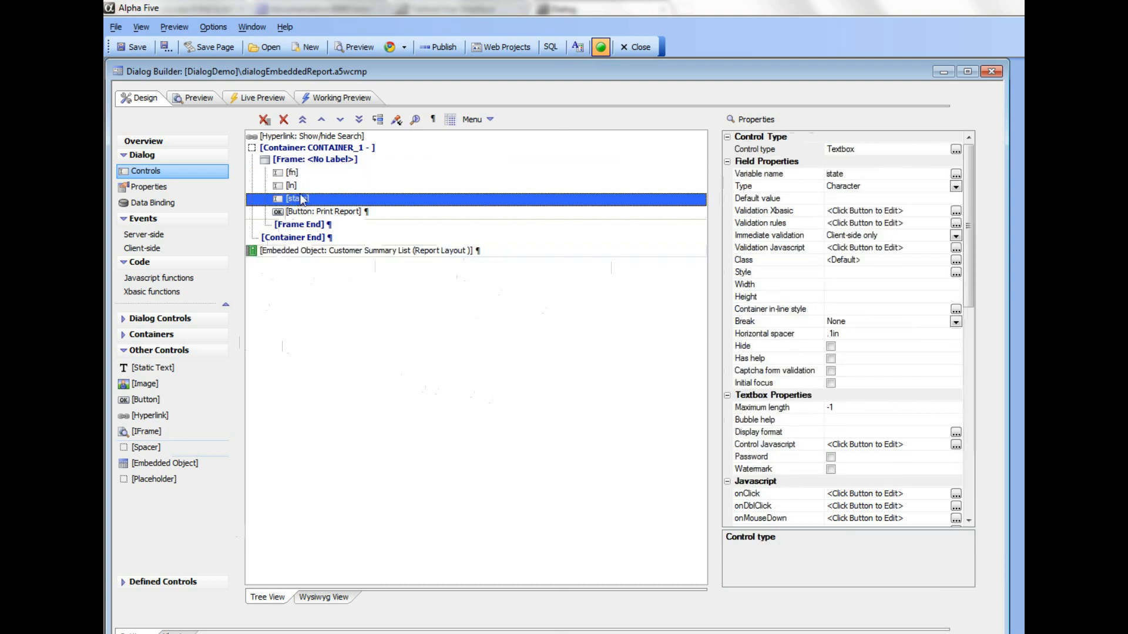
# - Open the onClick event of the Print Report button for editing
pyautogui.click(324, 213)
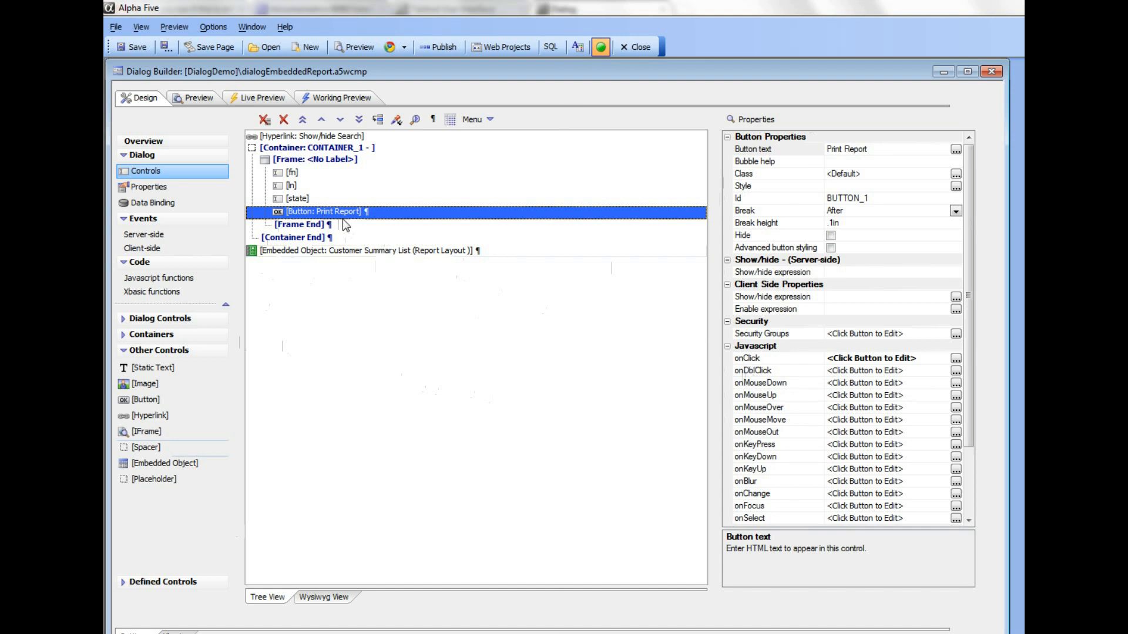
pyautogui.click(758, 359)
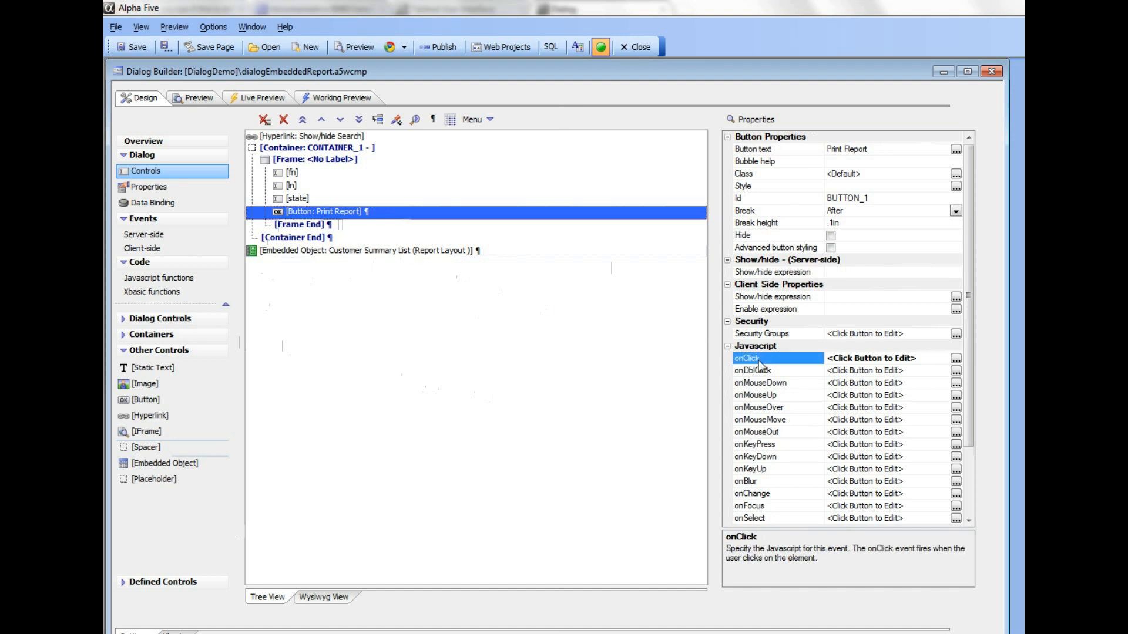
pyautogui.doubleClick(758, 360)
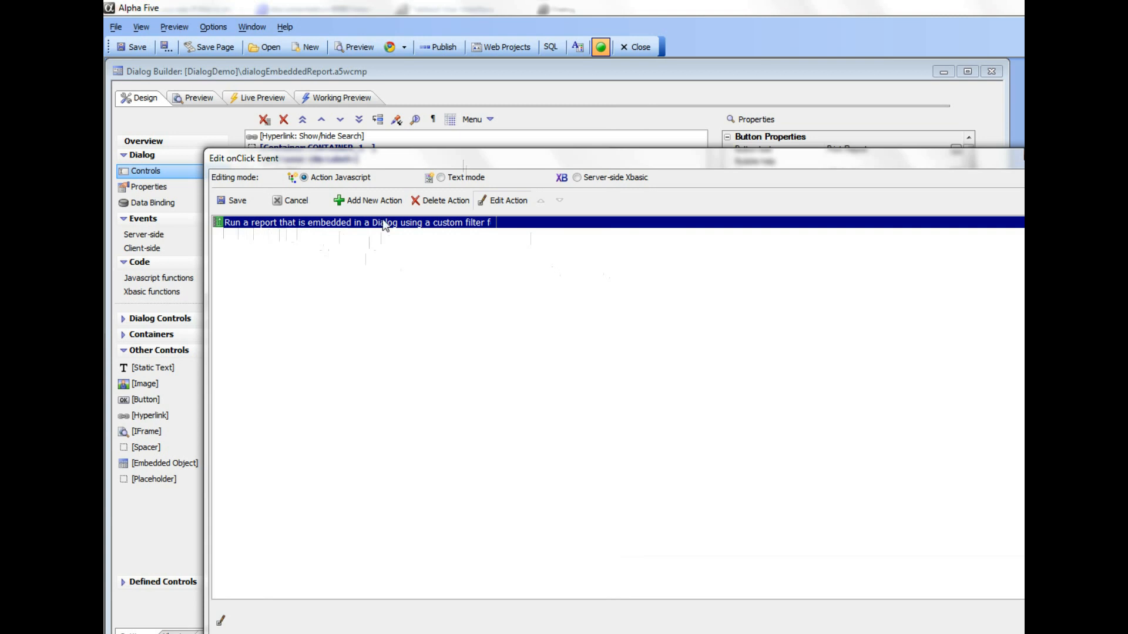
# - Look up the Dialogs action that runs an embedded report with a custom filter, without adding a new action
pyautogui.click(369, 201)
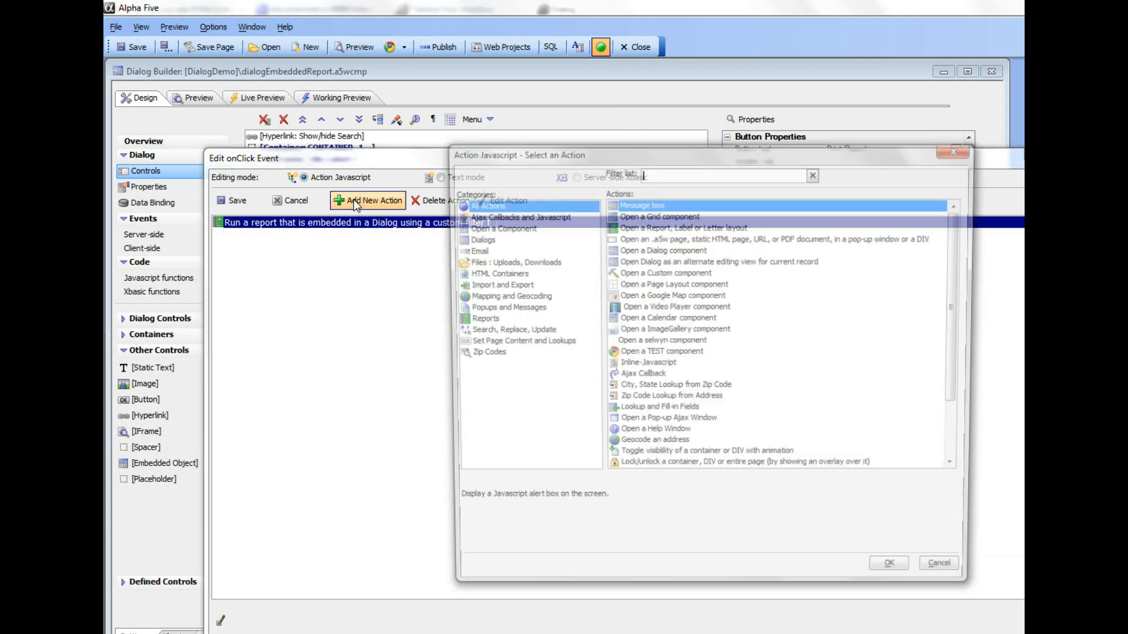
pyautogui.click(470, 239)
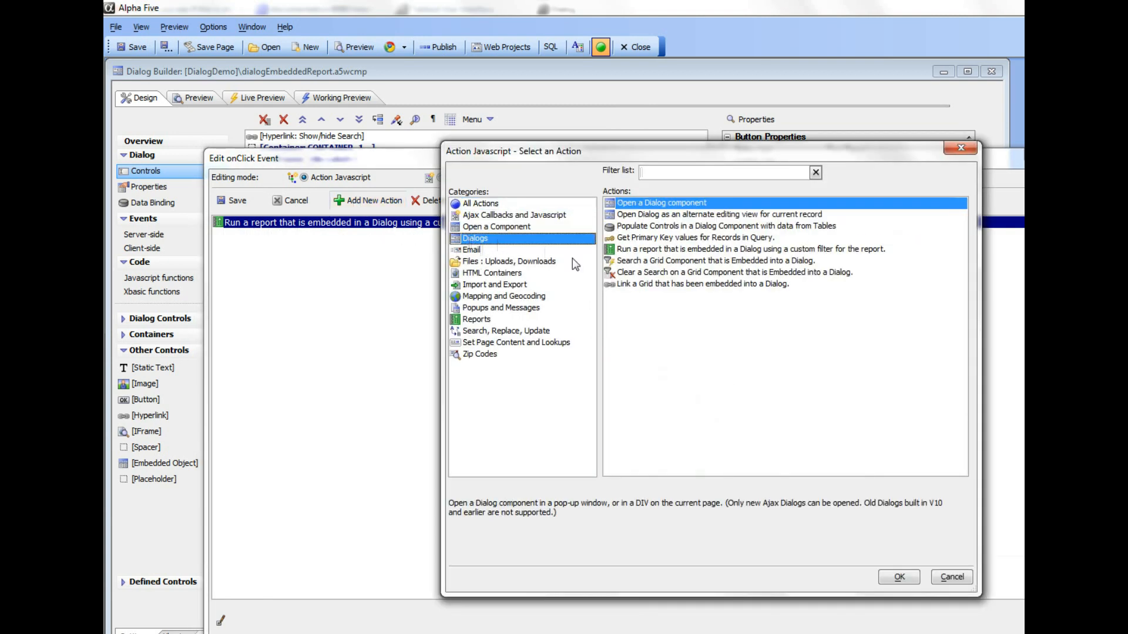
pyautogui.click(626, 251)
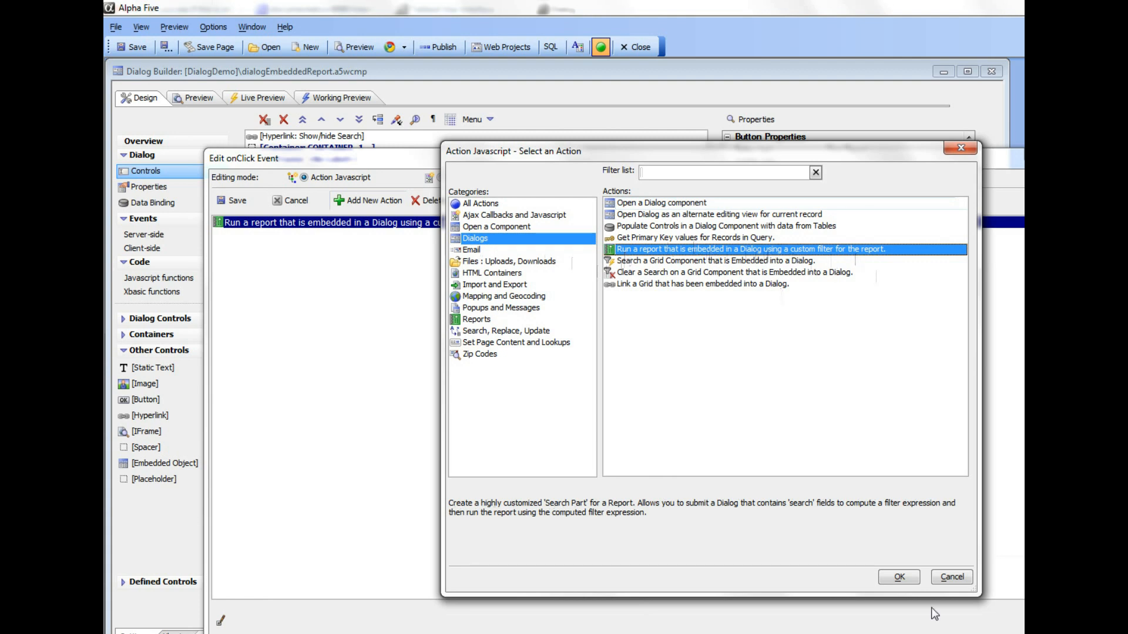
pyautogui.click(951, 578)
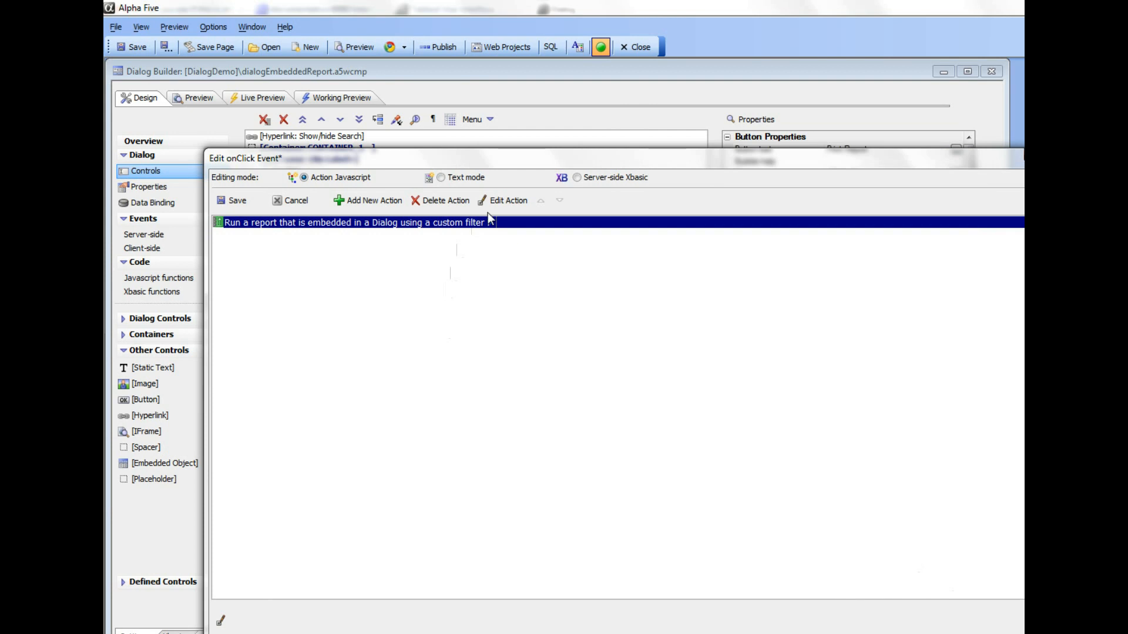
# - Edit the existing embedded-report action, check its report name setting and open its search field definitions
pyautogui.click(504, 201)
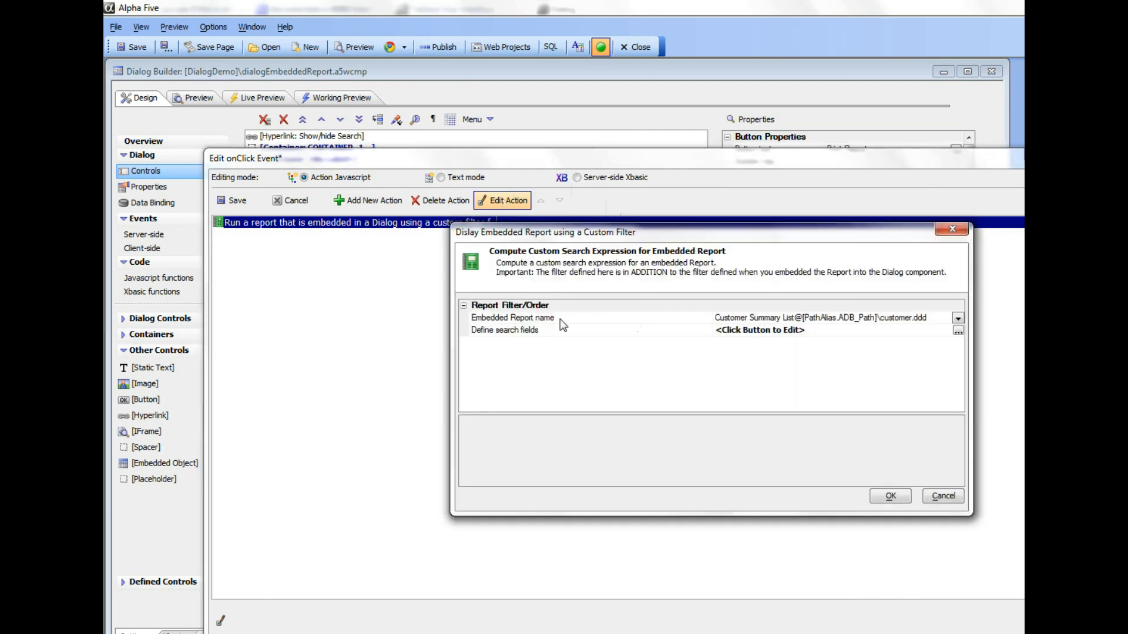
pyautogui.click(541, 319)
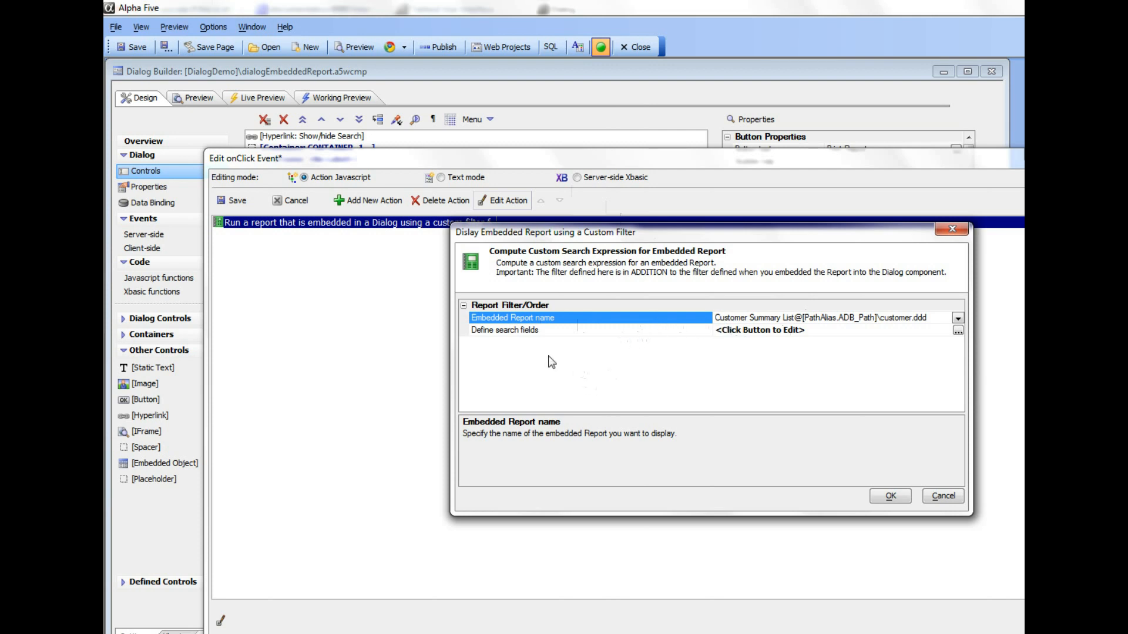
pyautogui.doubleClick(513, 329)
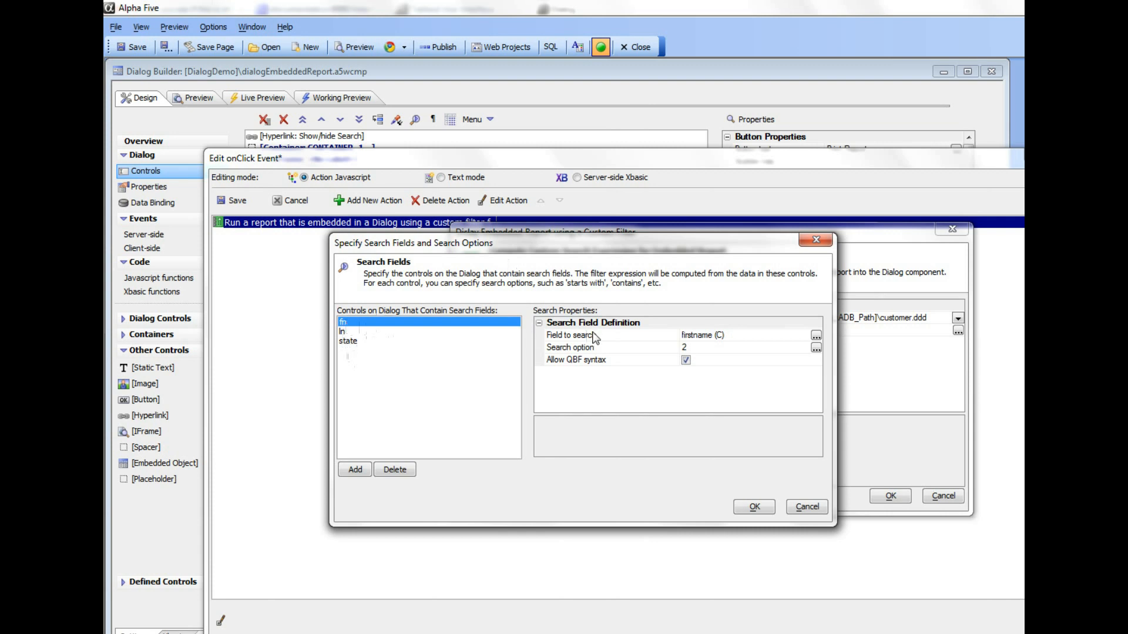
# - Map the fn control to the firstname search field
pyautogui.click(618, 337)
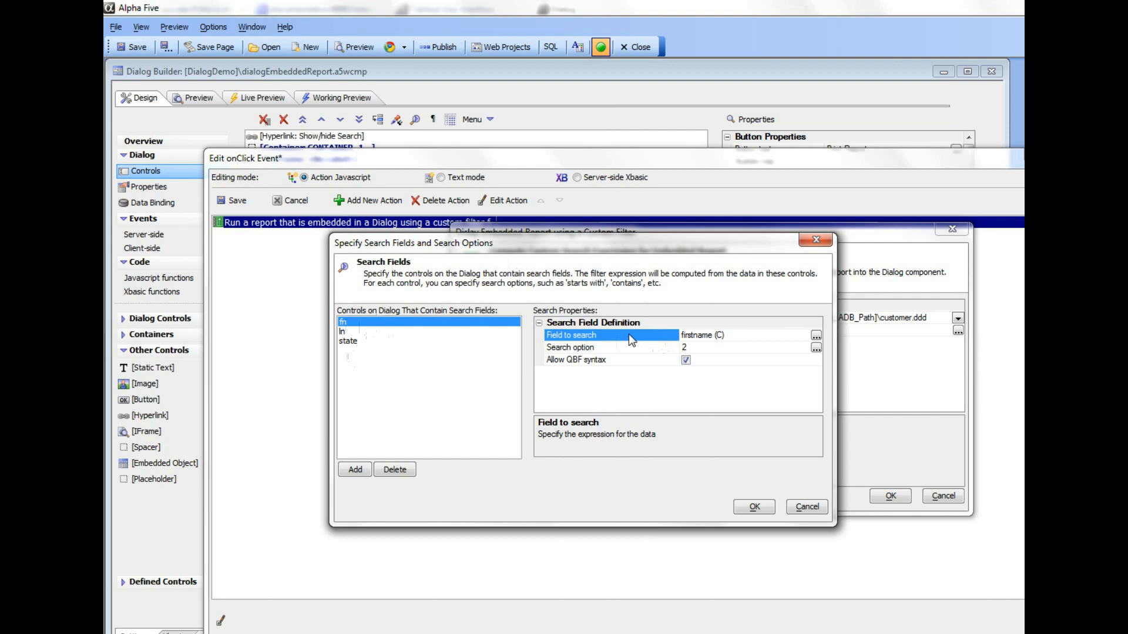
pyautogui.click(816, 336)
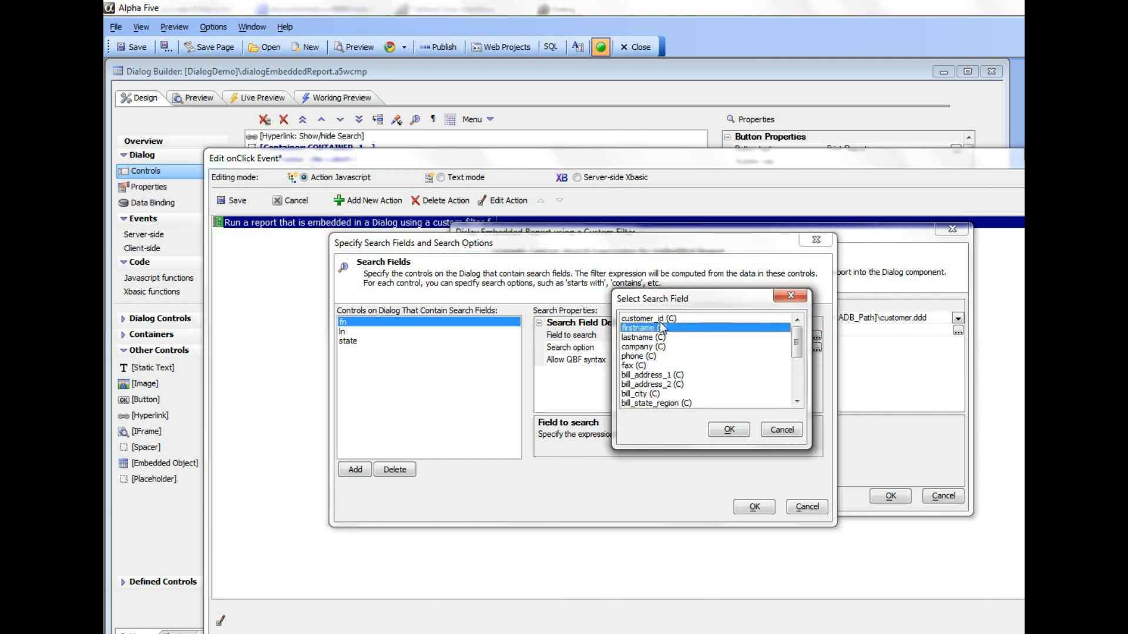
pyautogui.click(729, 429)
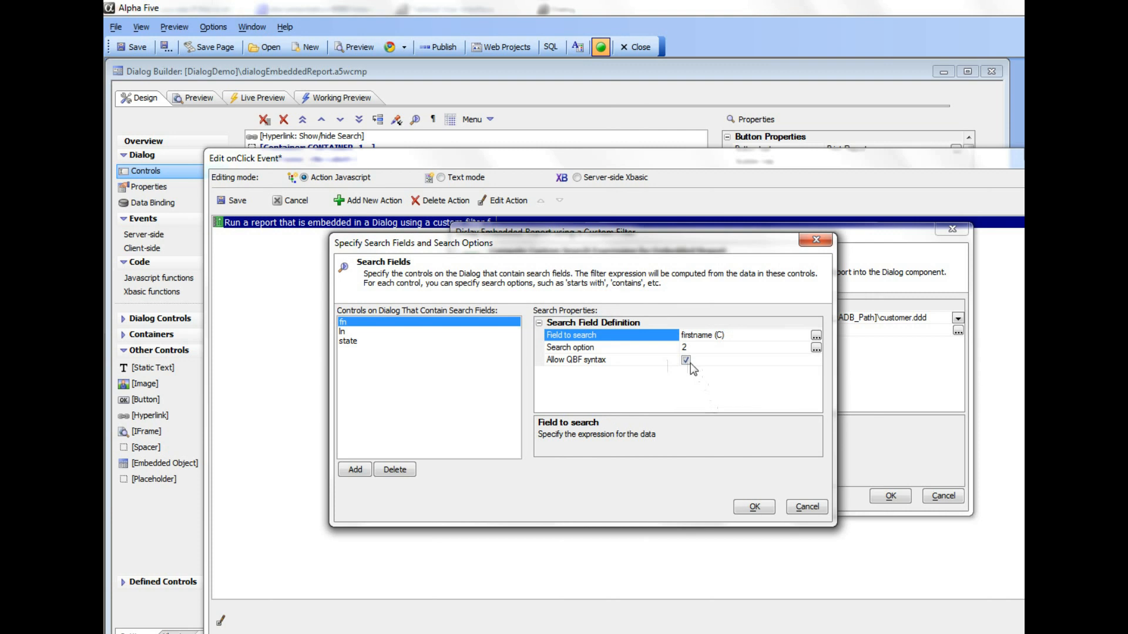
# - Map the ln control to the lastname search field and display the state control's search definition
pyautogui.click(343, 332)
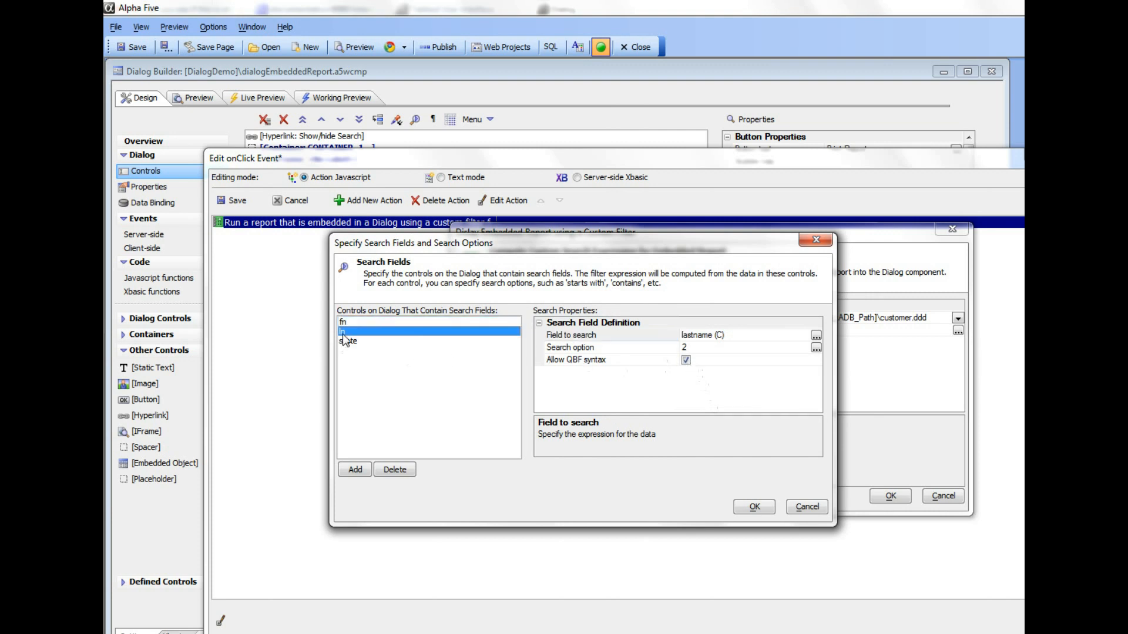
pyautogui.doubleClick(650, 336)
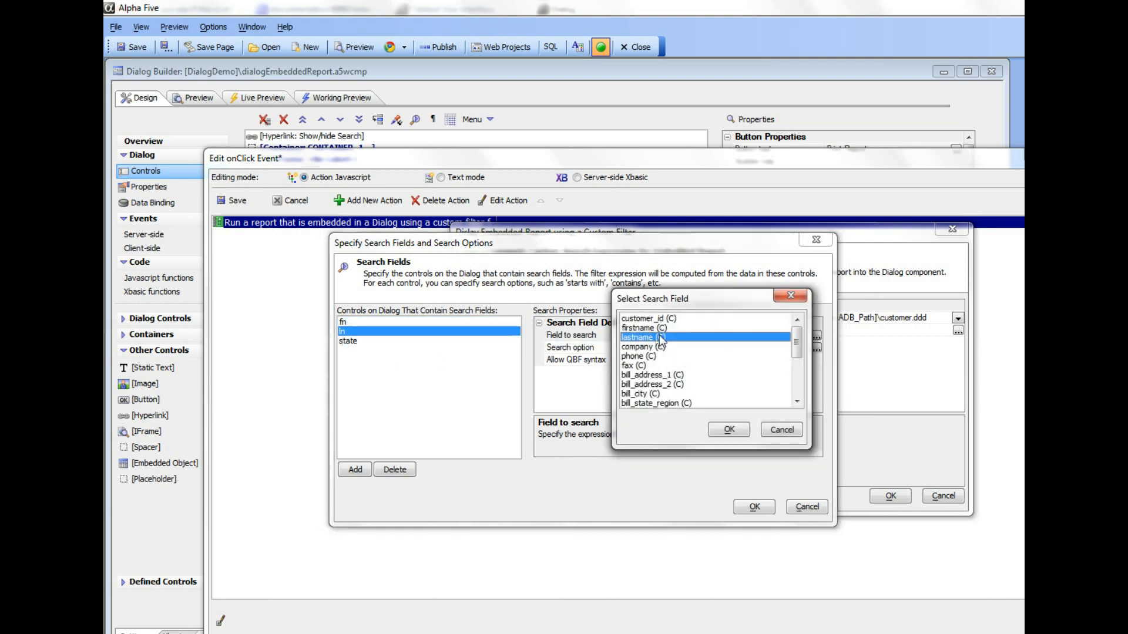
pyautogui.click(731, 428)
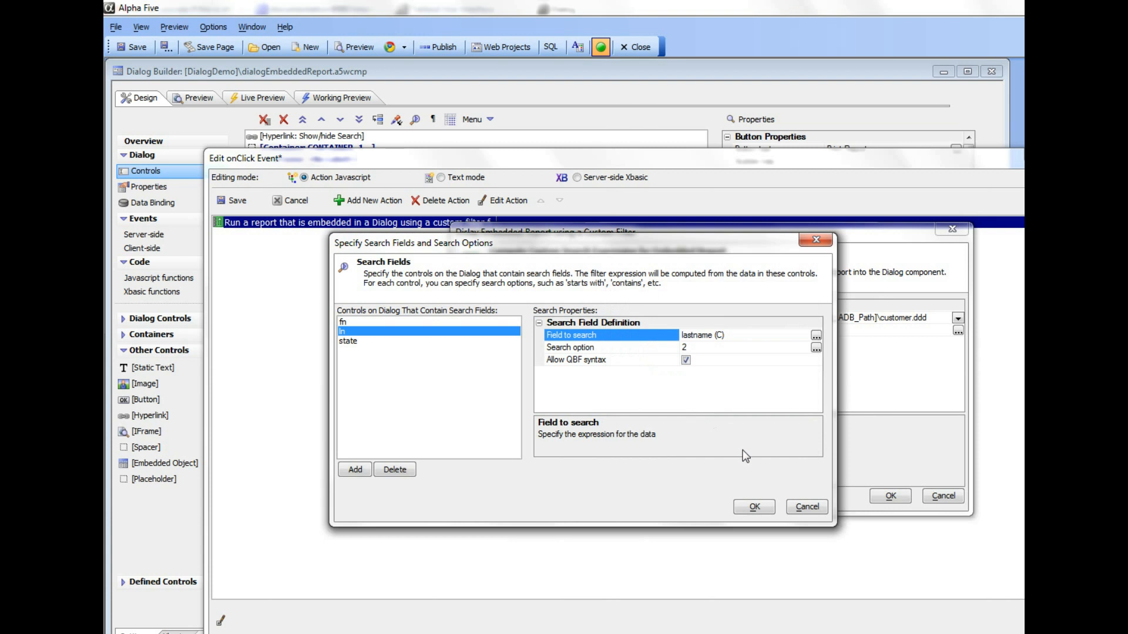
pyautogui.click(347, 341)
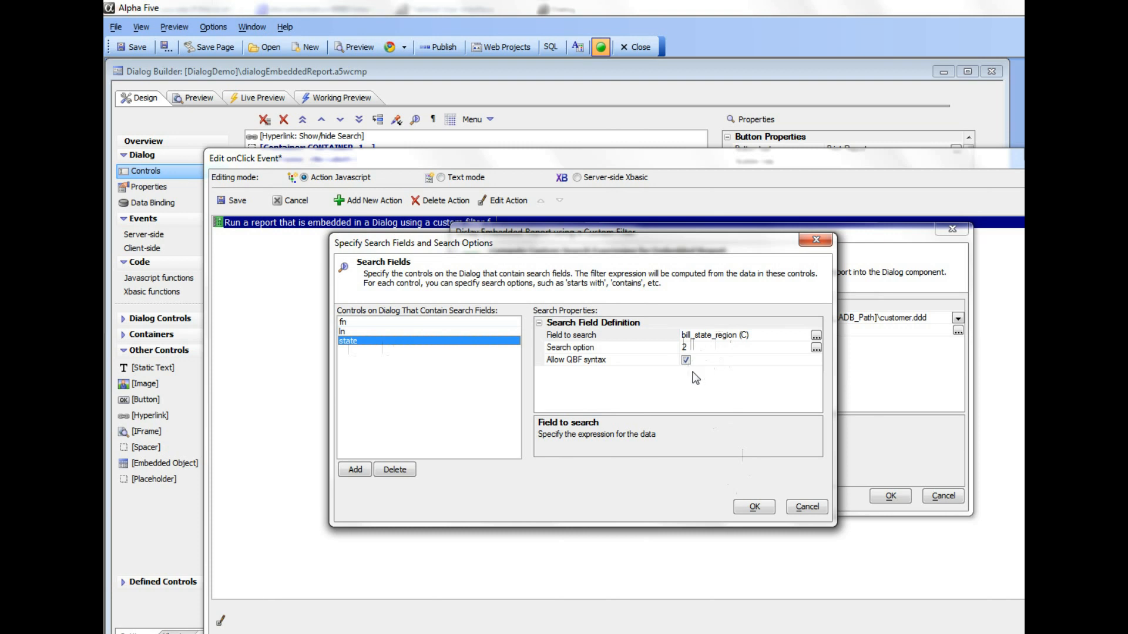
# - Accept the search field definitions and the embedded-report action, and save the Print Report button's onClick event
pyautogui.click(752, 507)
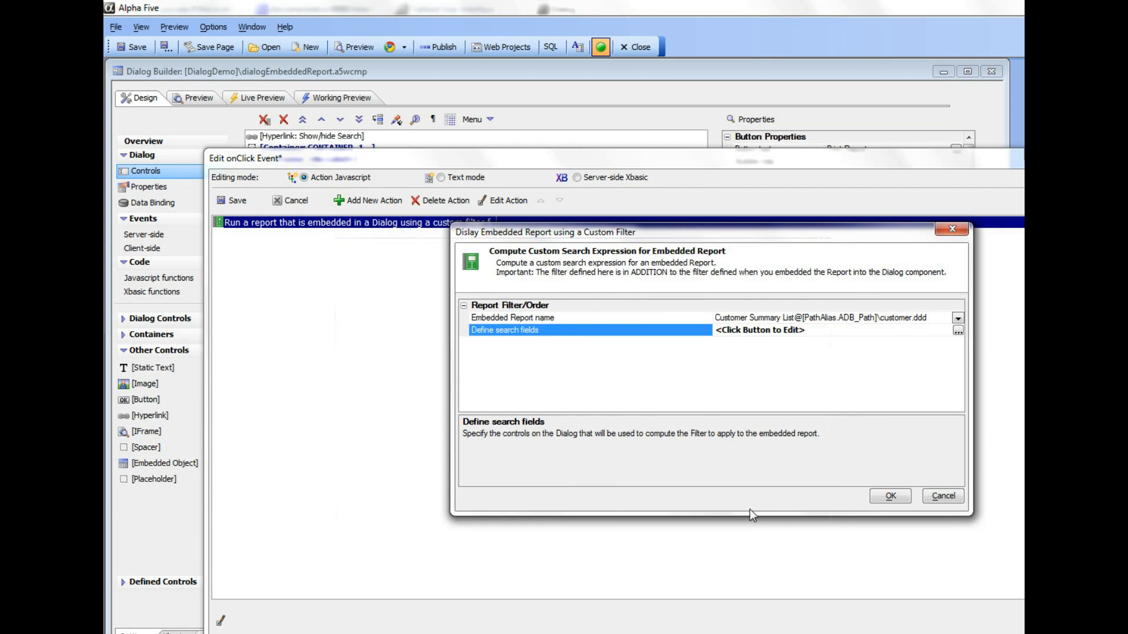
pyautogui.click(887, 496)
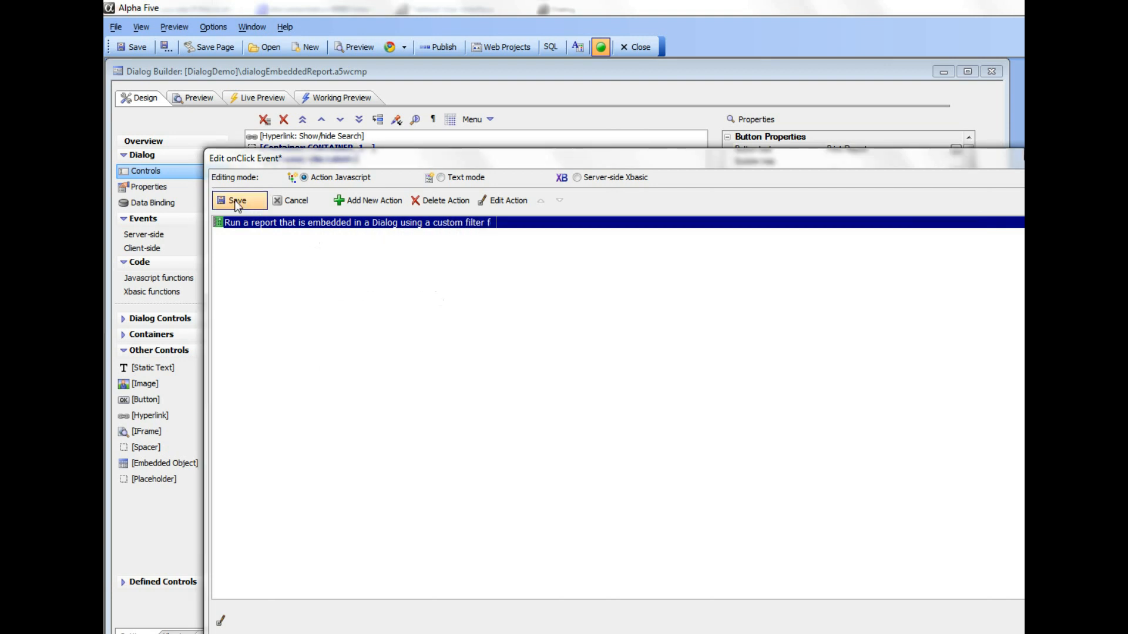
pyautogui.click(236, 200)
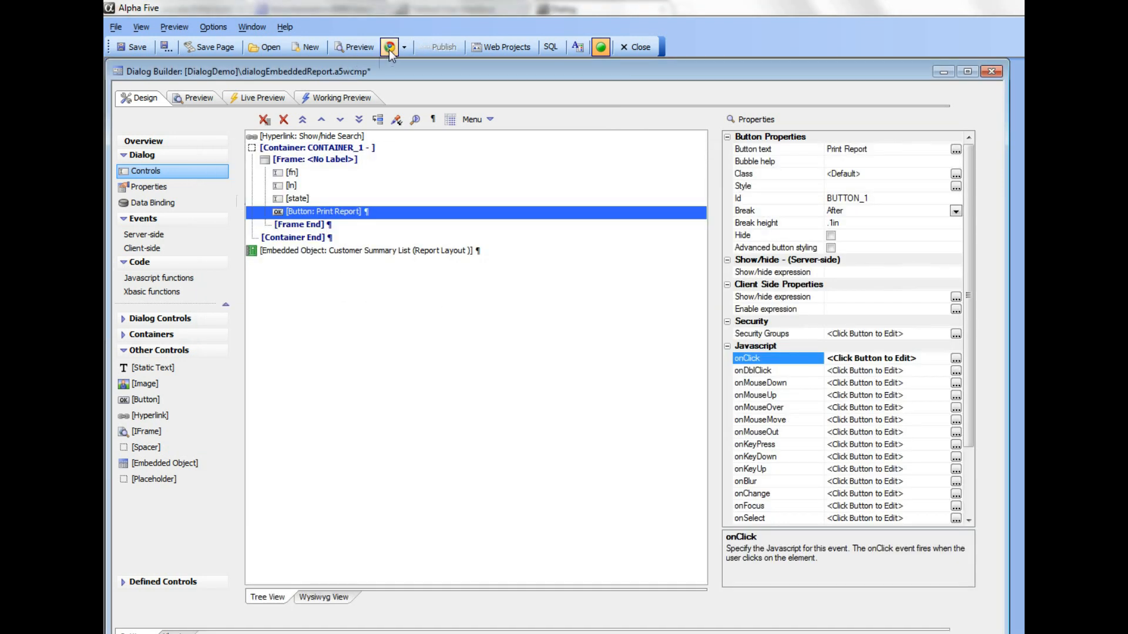
# - Preview the dialog in the Chrome browser and print the embedded report filtered by State "ny,ca"
pyautogui.click(388, 47)
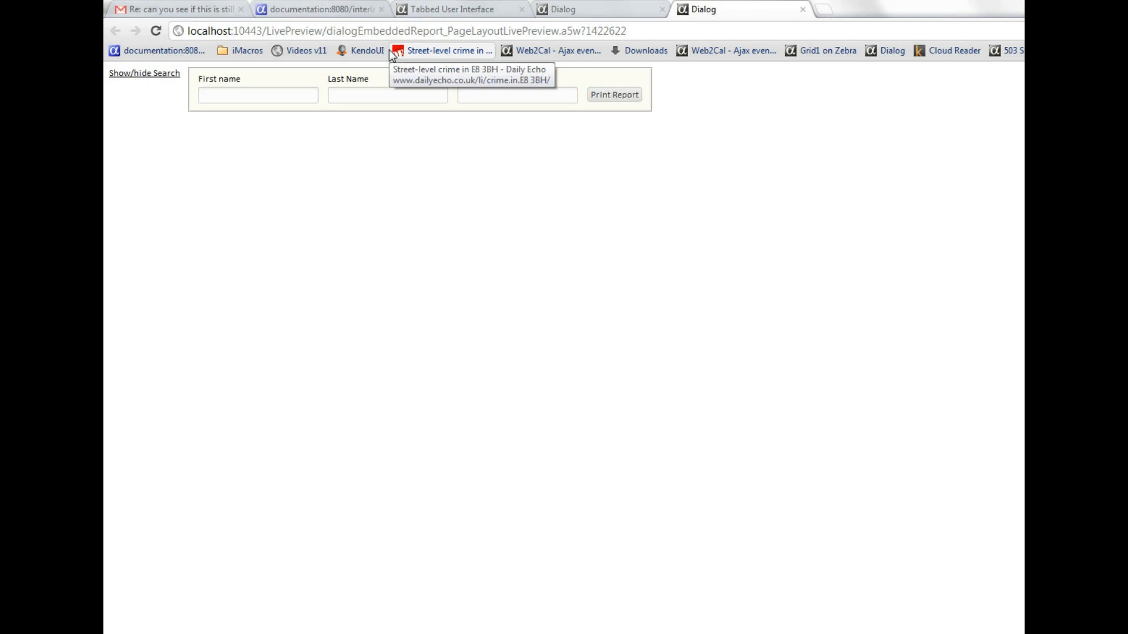
pyautogui.click(473, 93)
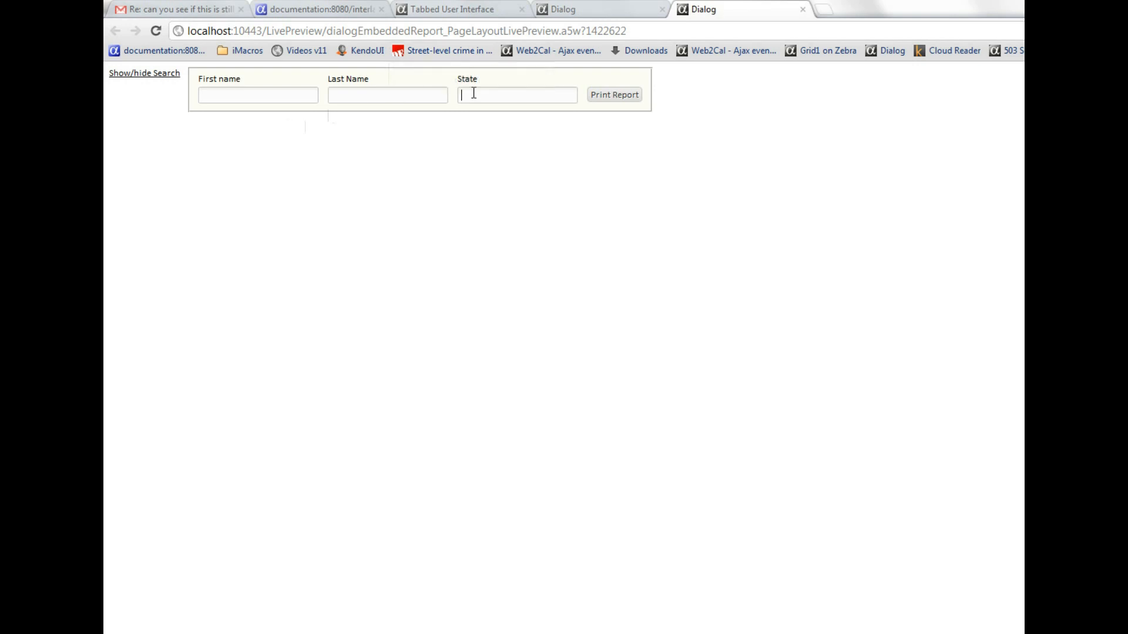
pyautogui.write('ny,ca')
pyautogui.click(632, 99)
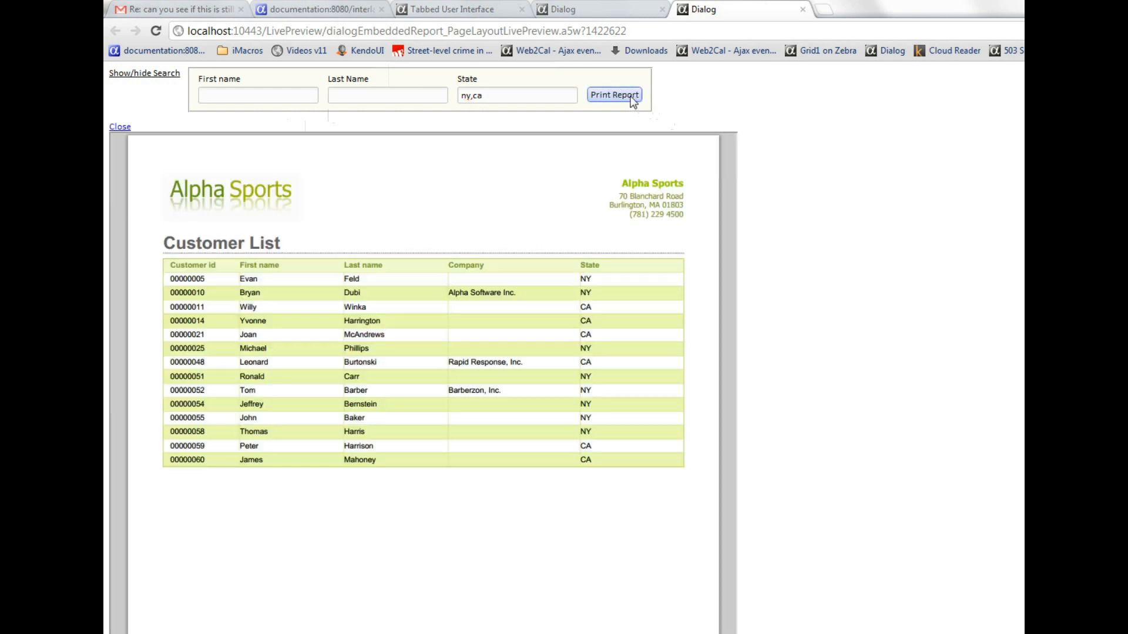